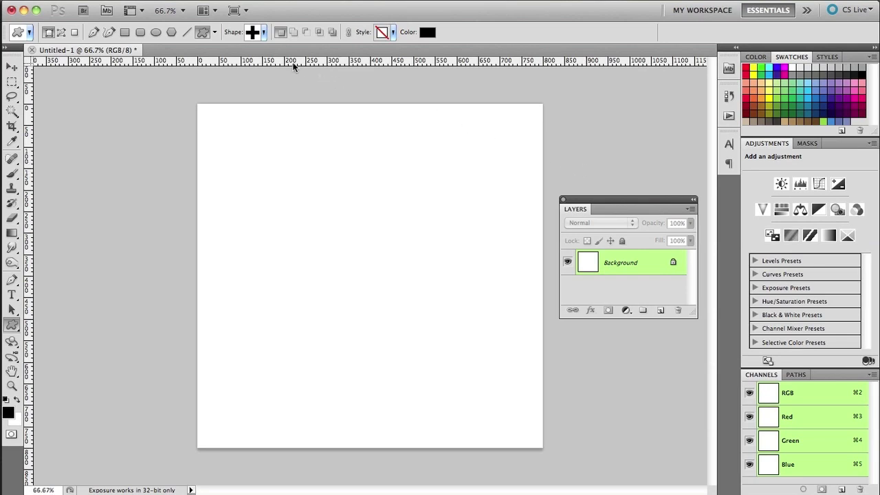
# Draw a large black ring custom shape across most of the canvas on layer Shape 1
pyautogui.click(264, 32)
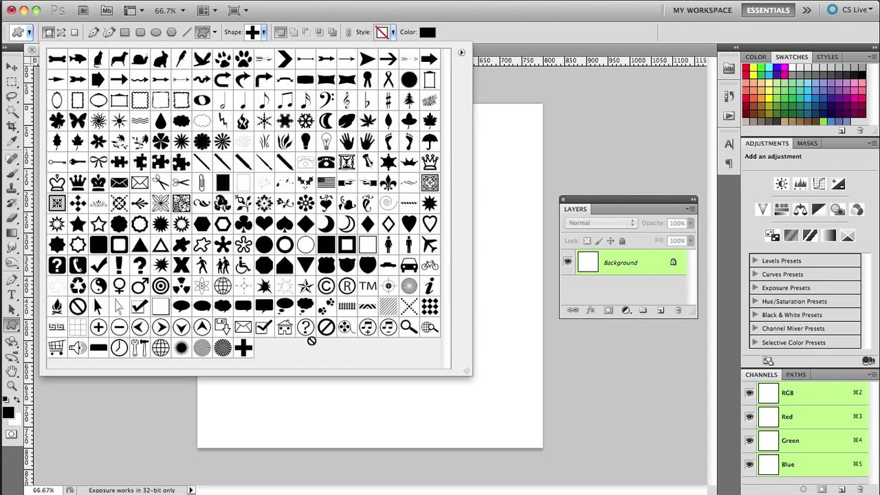
pyautogui.click(291, 248)
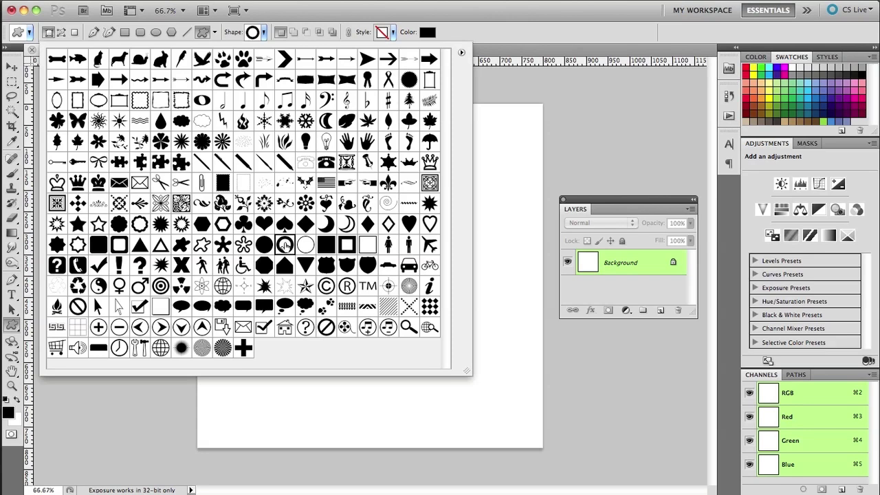
pyautogui.press('Return')
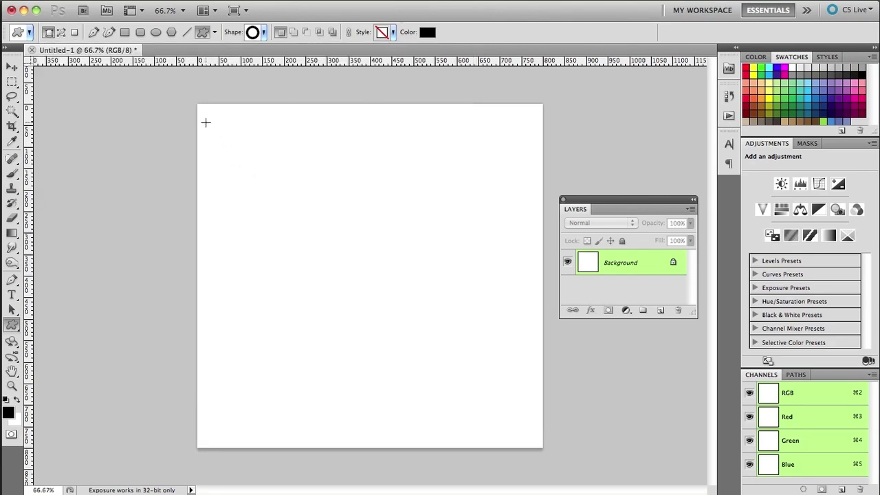
pyautogui.moveTo(211, 120); pyautogui.dragTo(793, 435)
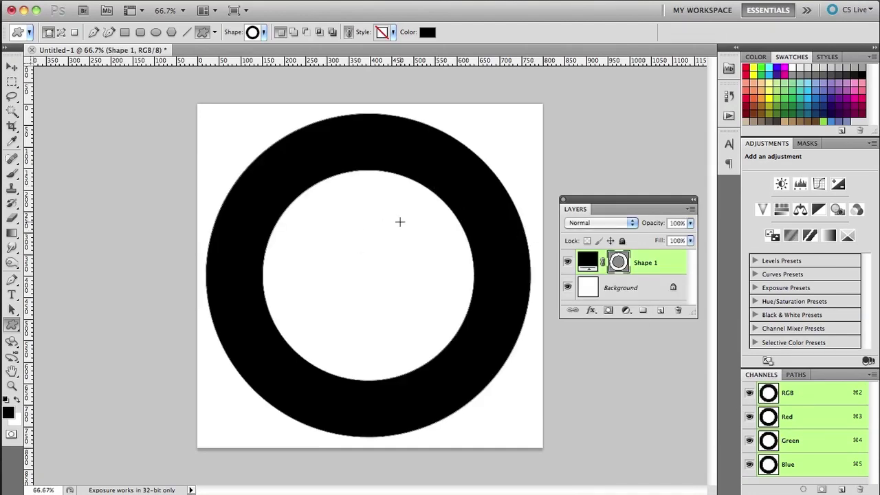
pyautogui.click(631, 287)
pyautogui.click(657, 266)
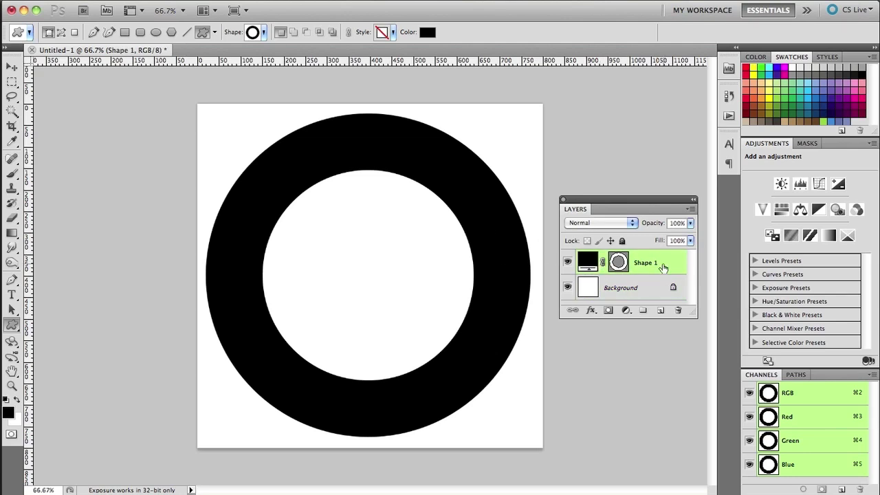
# Add a new layer and draw a black footprint custom shape inside the ring's white centre
pyautogui.click(660, 310)
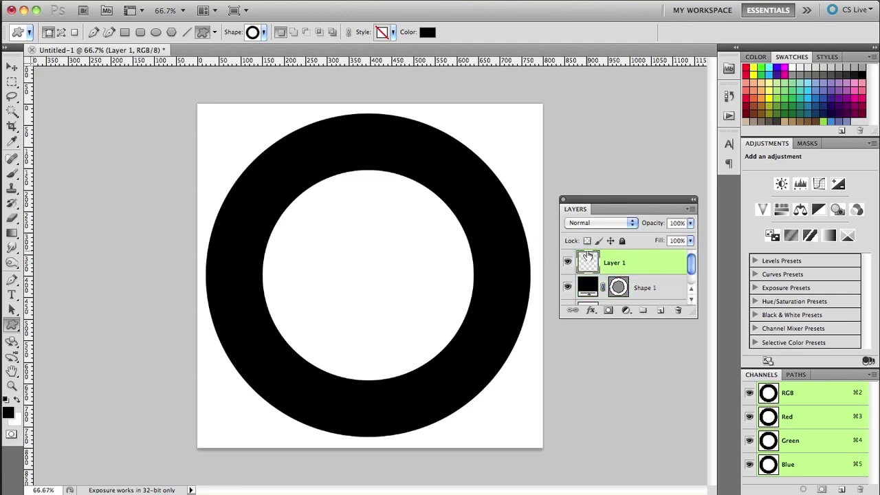
pyautogui.click(264, 32)
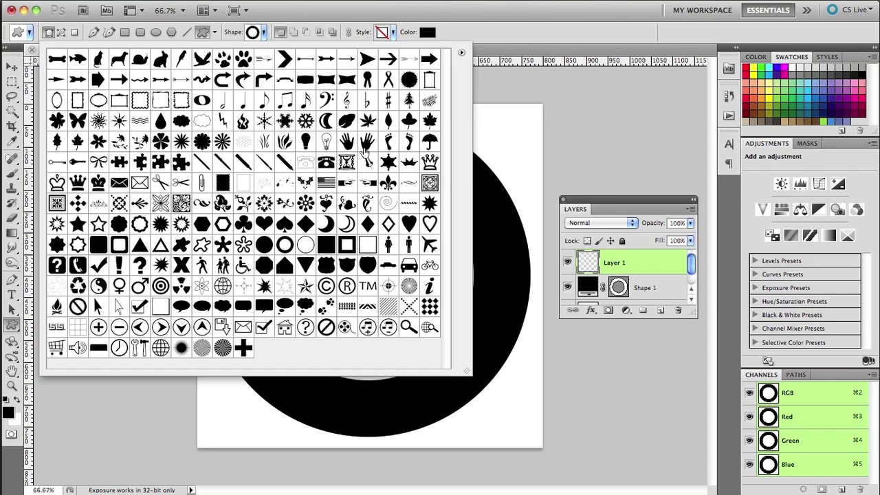
pyautogui.click(410, 142)
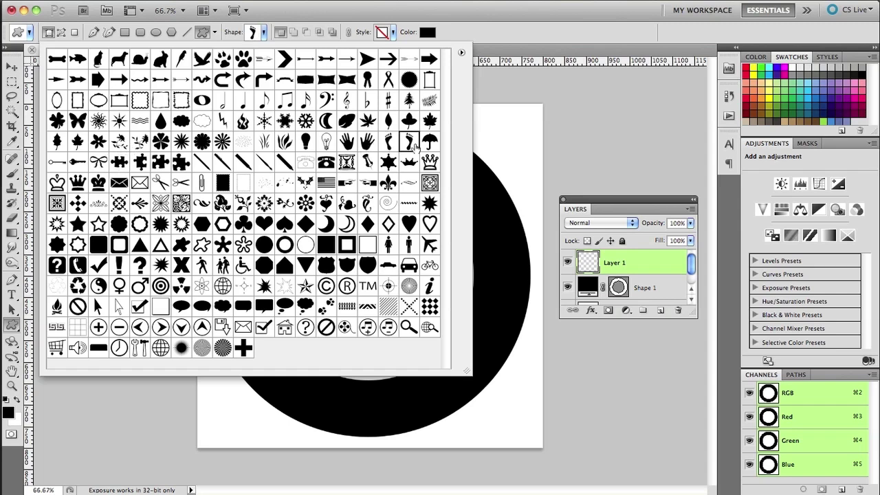
pyautogui.click(489, 17)
pyautogui.moveTo(310, 197); pyautogui.dragTo(630, 361)
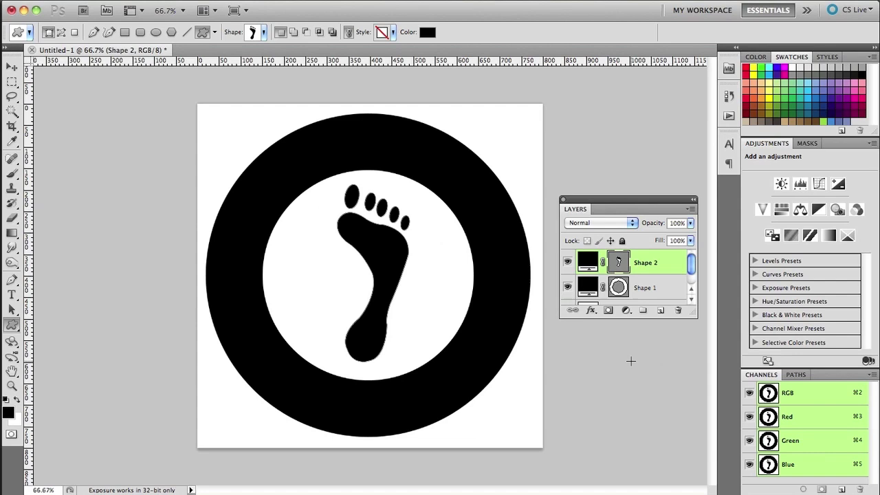
# Align the footprint and ring layers on both vertical and horizontal centres
pyautogui.keyDown('shift'); pyautogui.click(649, 289); pyautogui.keyUp('shift')
pyautogui.press('v')
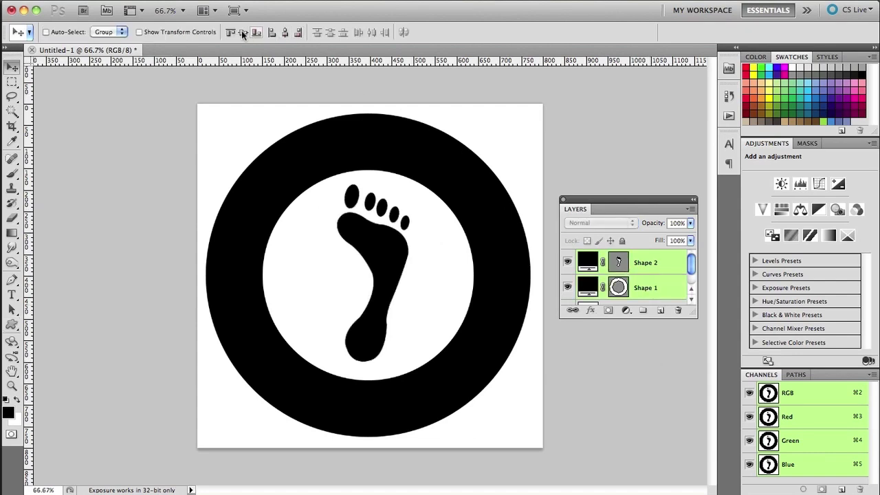
pyautogui.click(243, 33)
pyautogui.click(285, 32)
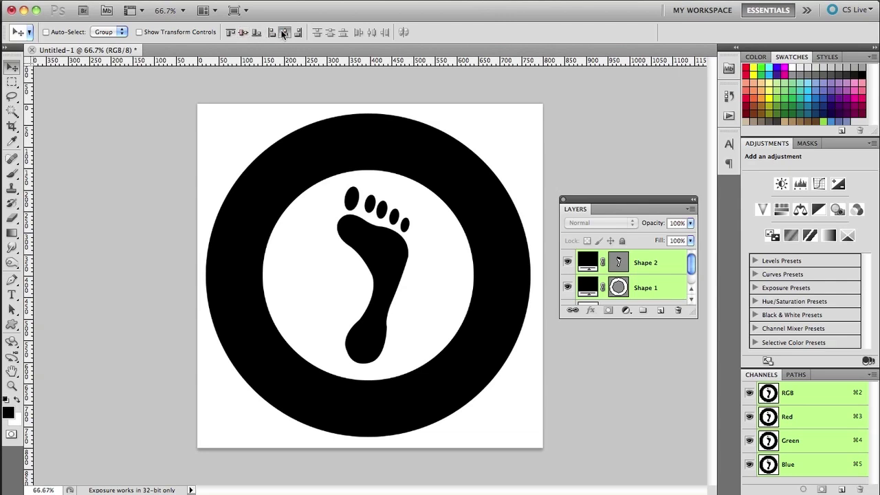
# Enlarge the Layers panel to show Background and leave only footprint layer Shape 2 selected
pyautogui.click(657, 288)
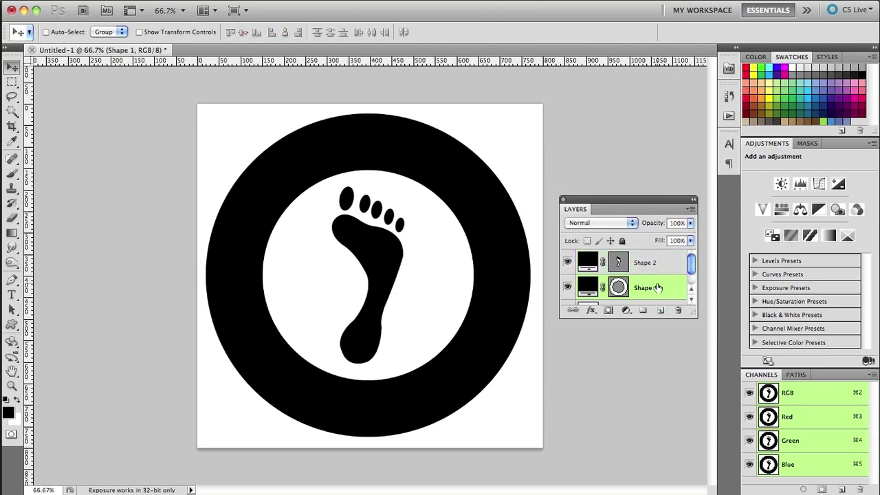
pyautogui.moveTo(691, 314); pyautogui.dragTo(694, 386)
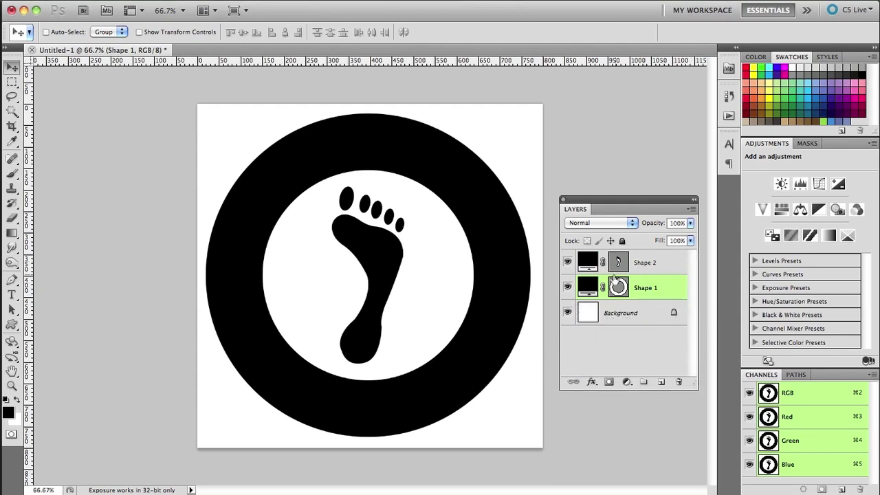
pyautogui.keyDown('shift'); pyautogui.click(659, 264); pyautogui.keyUp('shift')
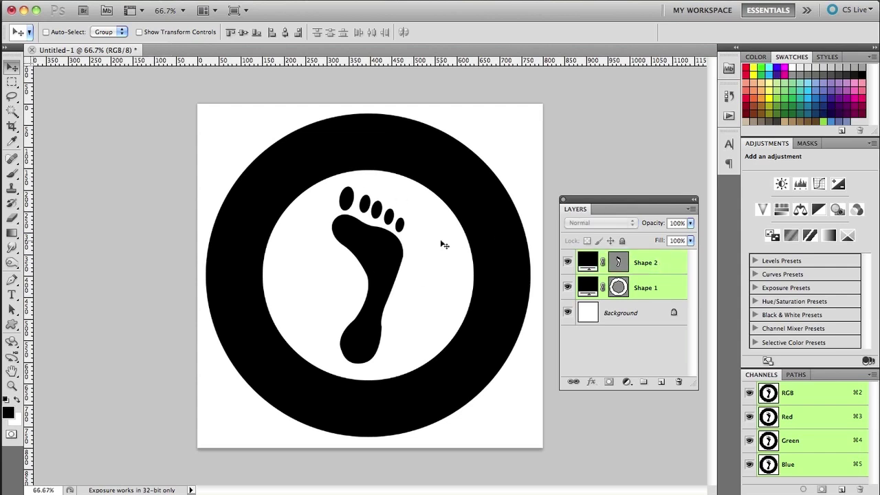
pyautogui.click(660, 273)
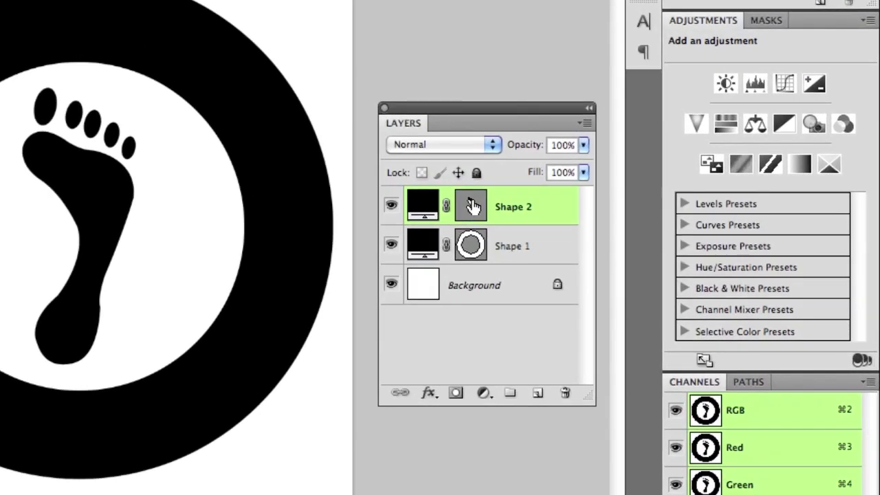
# Paste the footprint path into Shape 1's vector mask and delete layer Shape 2
pyautogui.click(474, 208)
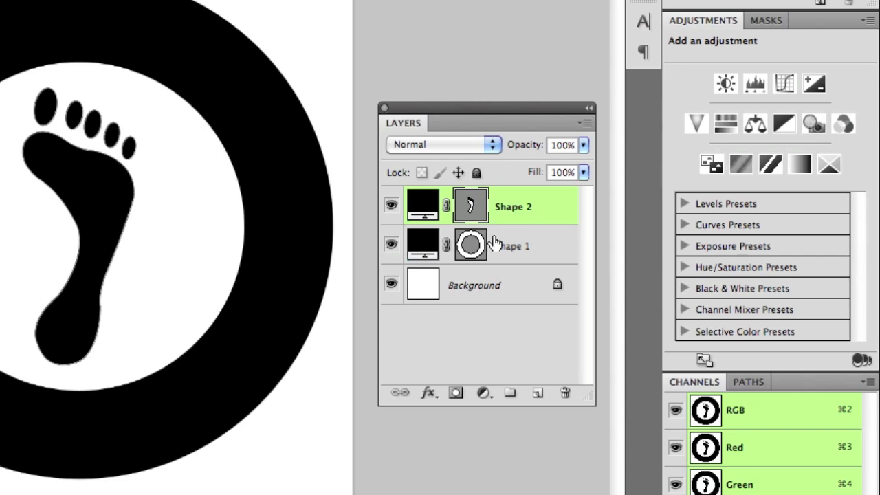
pyautogui.click(476, 249)
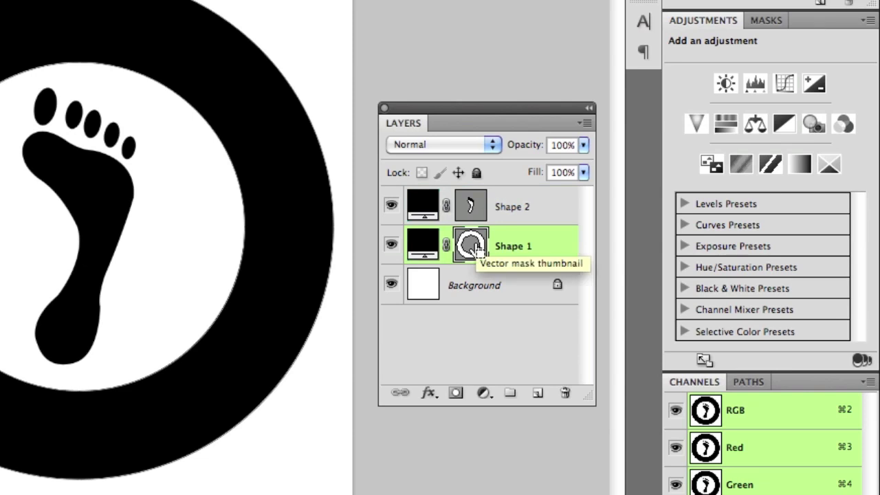
pyautogui.hotkey('ctrl', 'v')
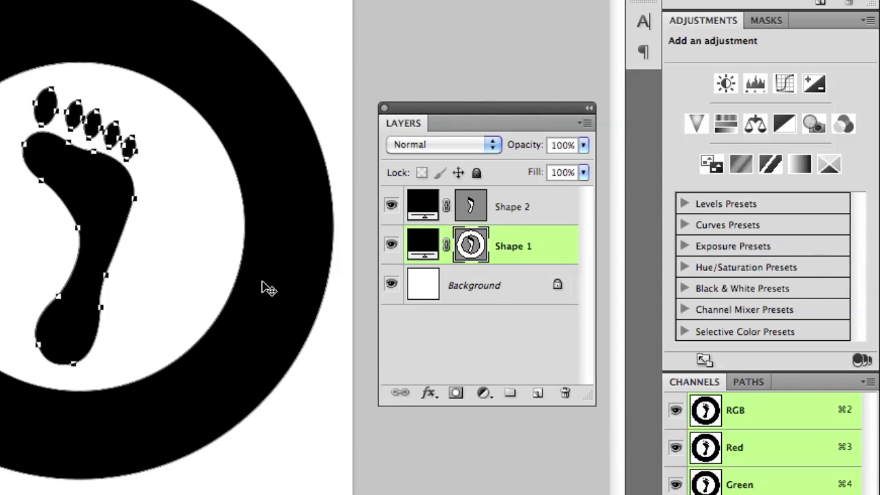
pyautogui.moveTo(534, 206); pyautogui.dragTo(563, 394)
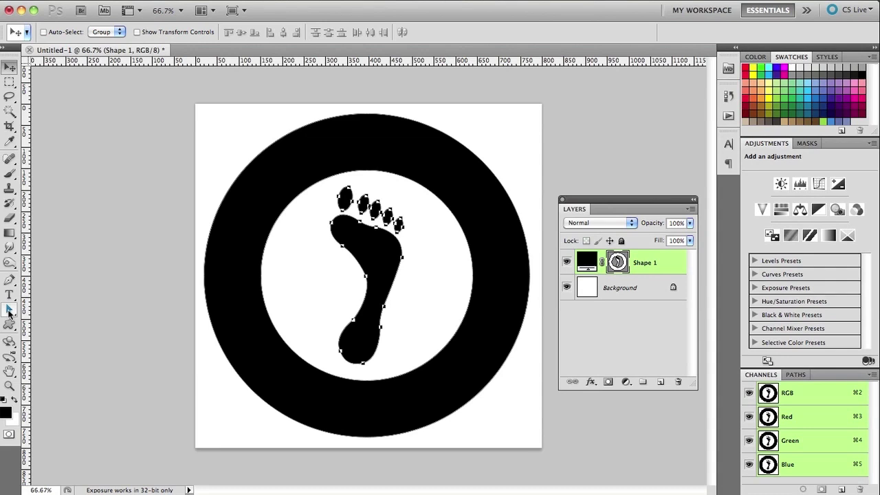
# Select both the ring and footprint paths and combine them into one shape component
pyautogui.click(9, 311)
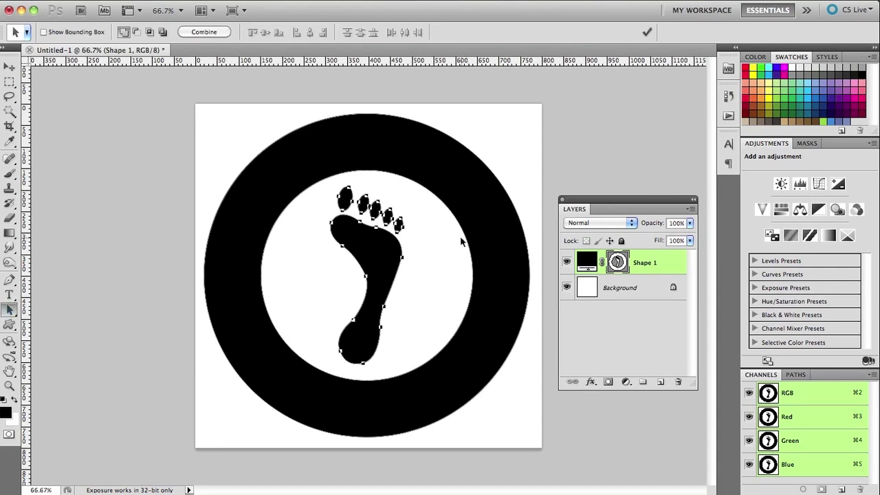
pyautogui.click(512, 188)
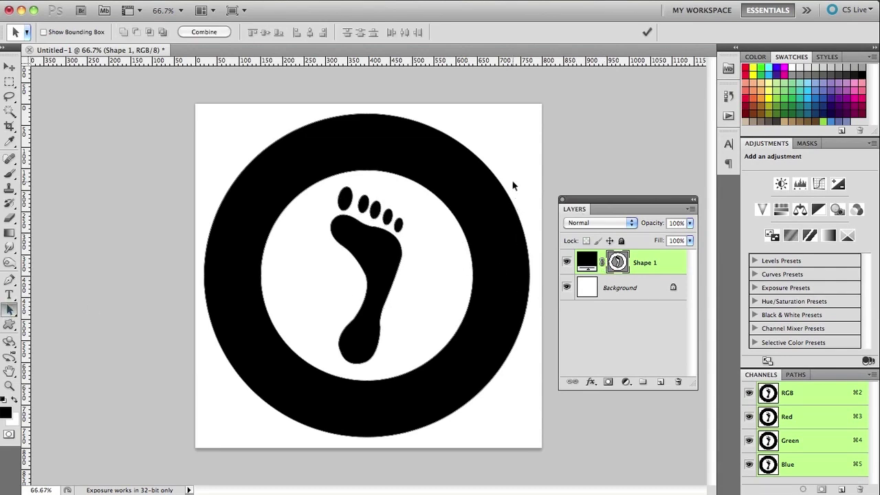
pyautogui.click(457, 163)
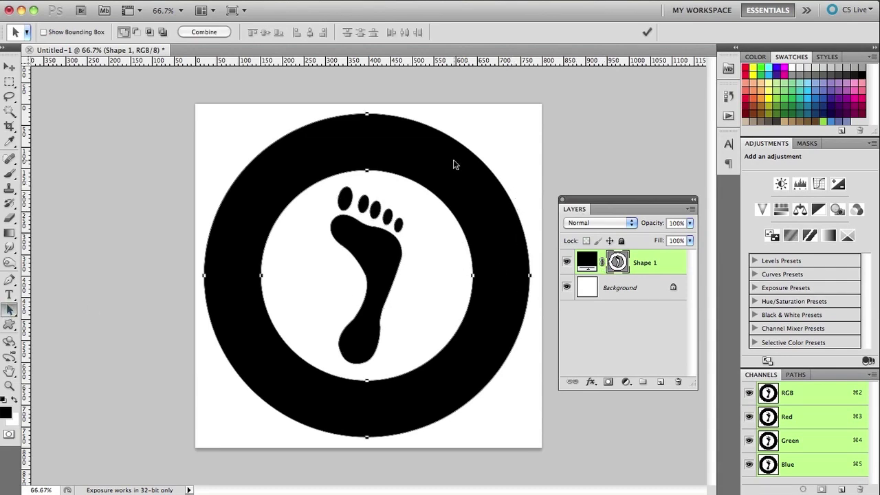
pyautogui.keyDown('shift'); pyautogui.click(389, 248); pyautogui.keyUp('shift')
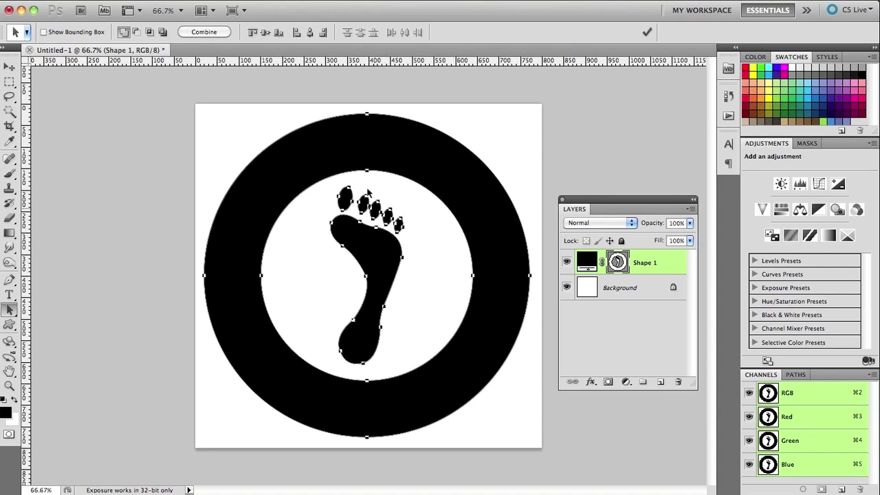
pyautogui.click(207, 32)
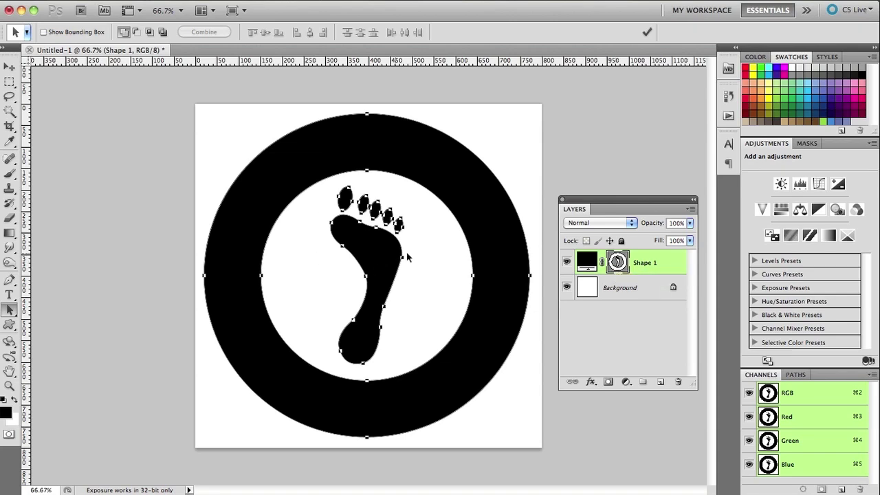
# Deselect the combined path and start a Free Transform on Shape 1 with the Move tool
pyautogui.click(518, 160)
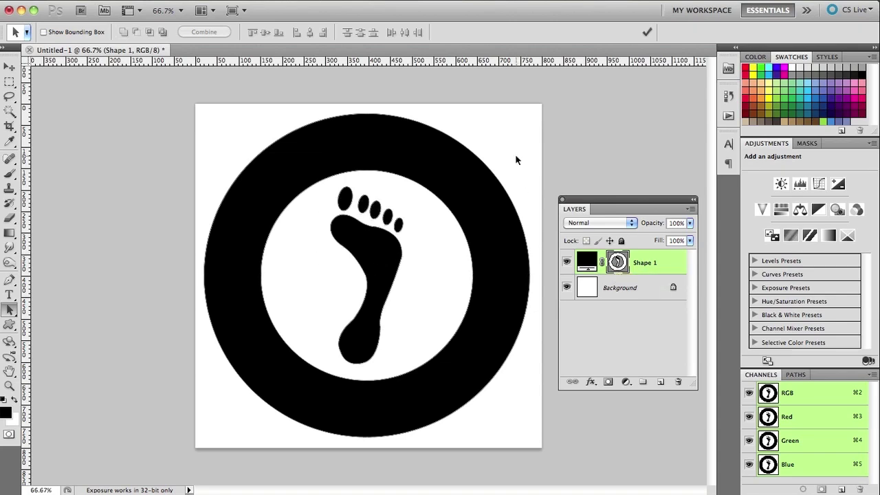
pyautogui.click(9, 67)
pyautogui.press('super+t')
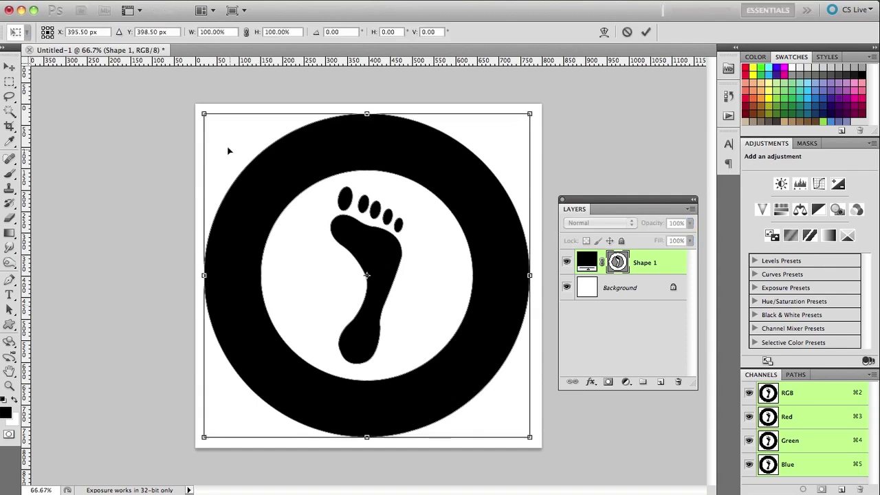
# Scale the logo down to about 73% and set Shape 1's fill to green #398e0b
pyautogui.moveTo(197, 112); pyautogui.dragTo(220, 129)
pyautogui.press('Return')
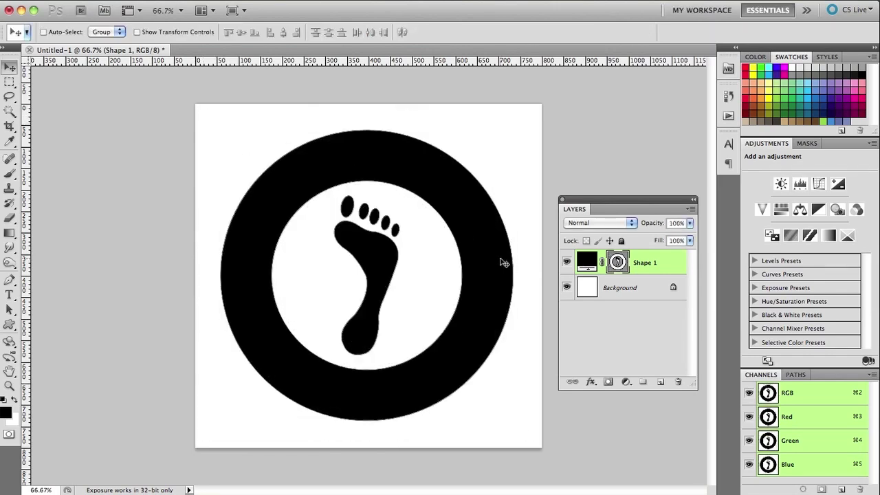
pyautogui.doubleClick(588, 262)
pyautogui.click(557, 320)
pyautogui.moveTo(512, 283); pyautogui.dragTo(564, 175)
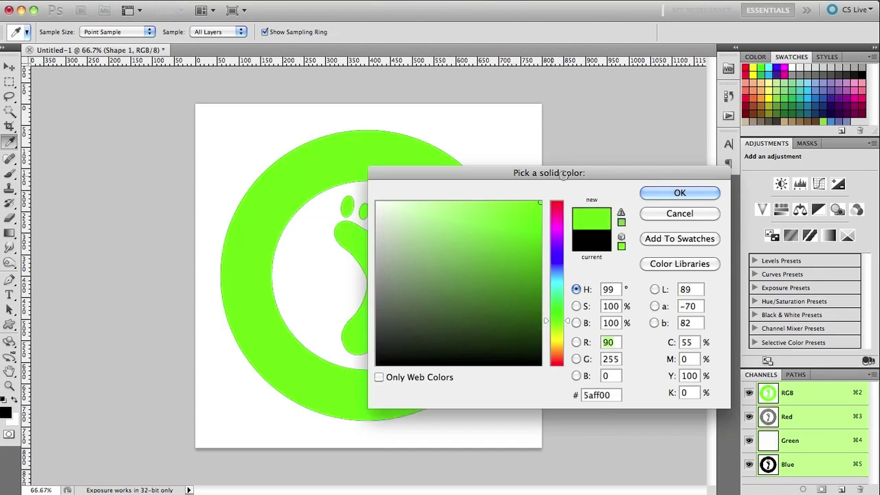
pyautogui.click(529, 274)
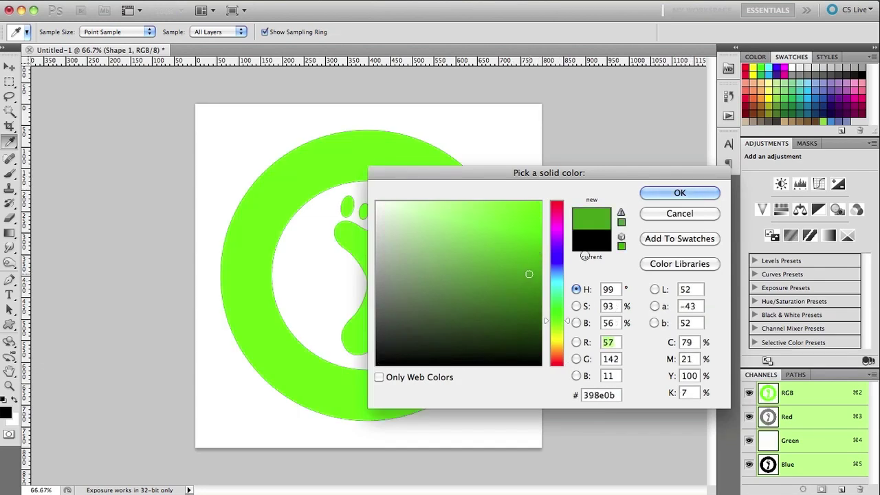
pyautogui.click(680, 196)
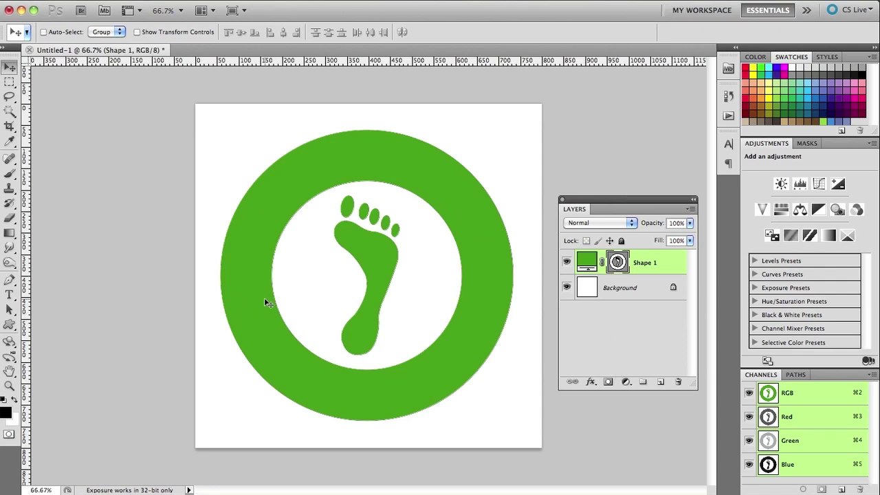
# Define the combined path as a custom shape named 'Foot Logo', then delete layer Shape 1
pyautogui.click(9, 310)
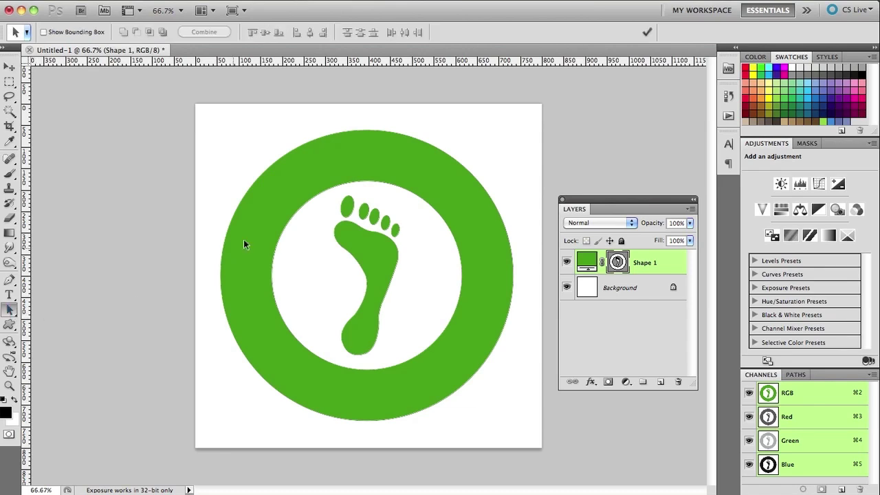
pyautogui.click(297, 200)
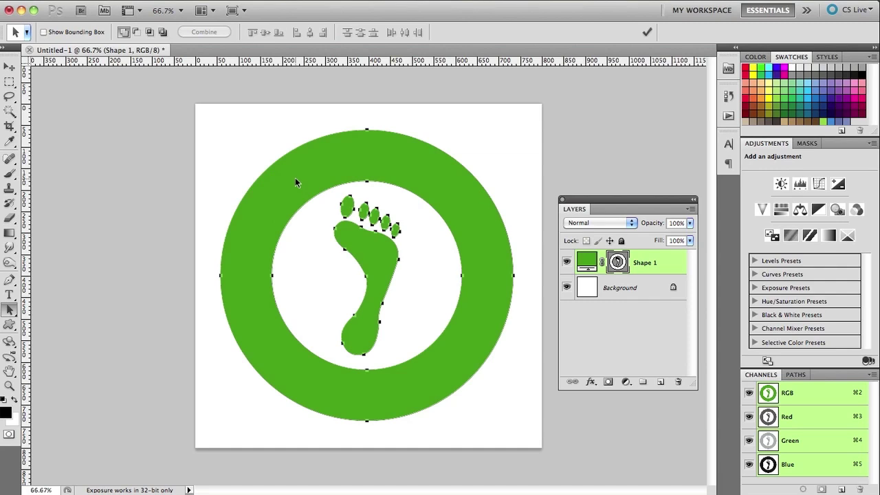
pyautogui.rightClick(295, 180)
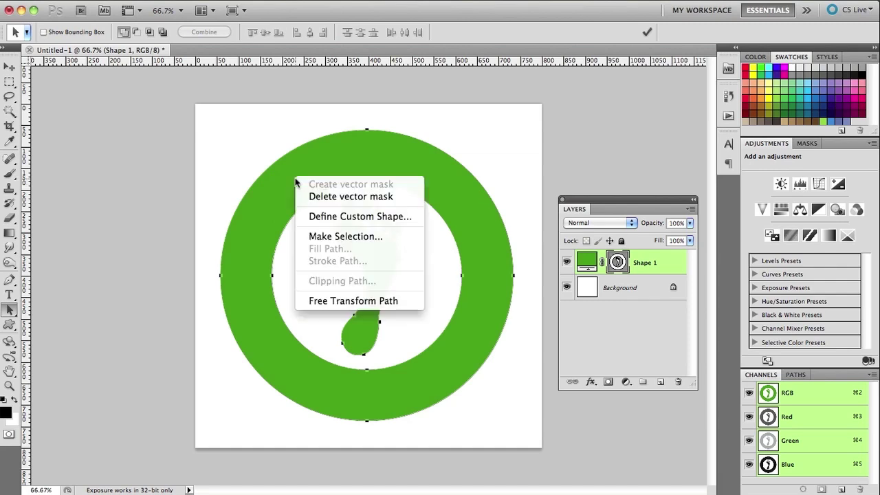
pyautogui.click(320, 218)
pyautogui.write('Foot Logo')
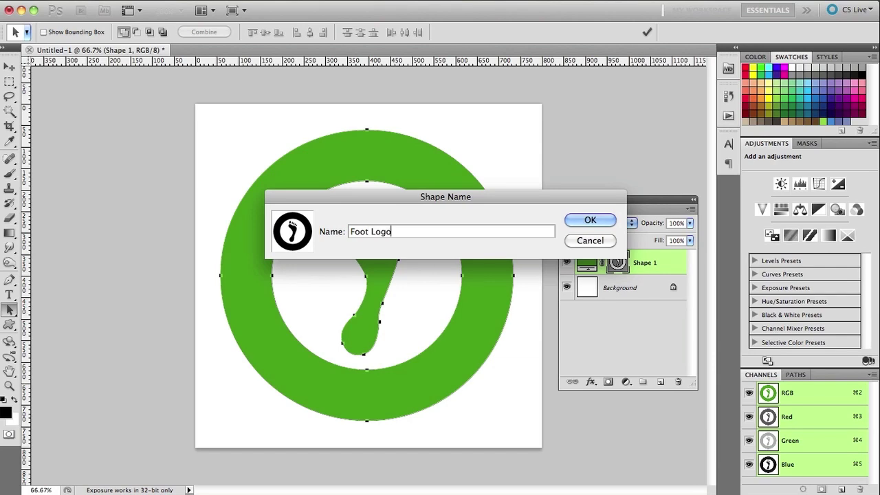
pyautogui.press('Return')
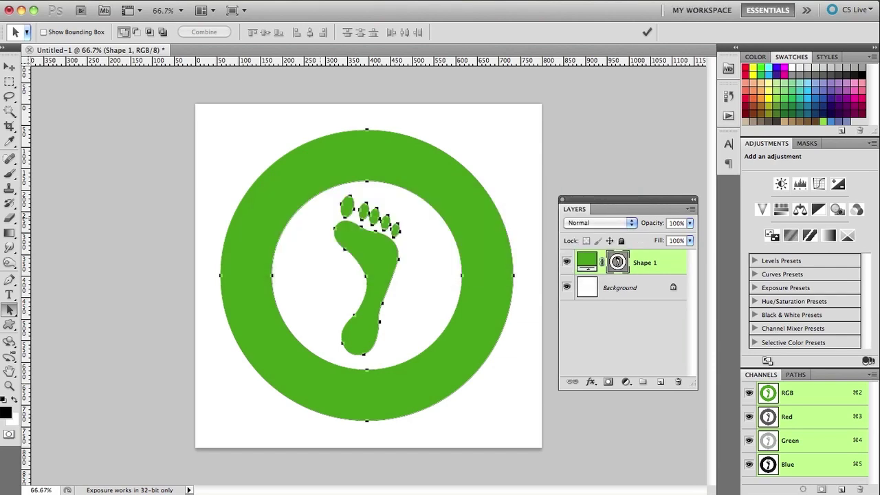
pyautogui.moveTo(668, 266); pyautogui.dragTo(676, 384)
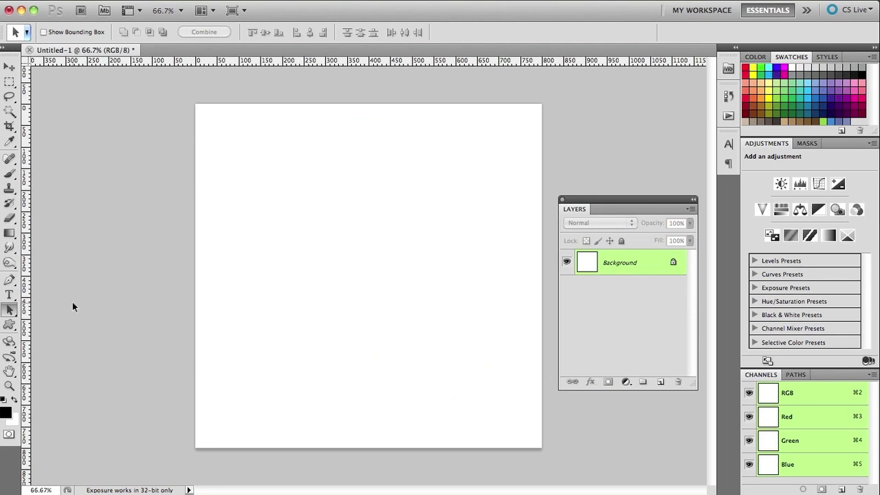
# Draw the Foot Logo custom shape on the canvas, redoing the stretched attempt with even proportions
pyautogui.click(11, 327)
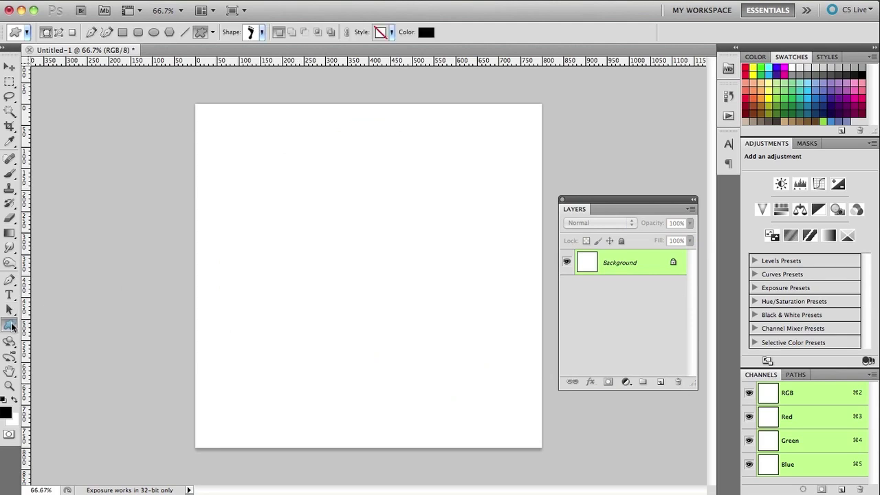
pyautogui.click(262, 33)
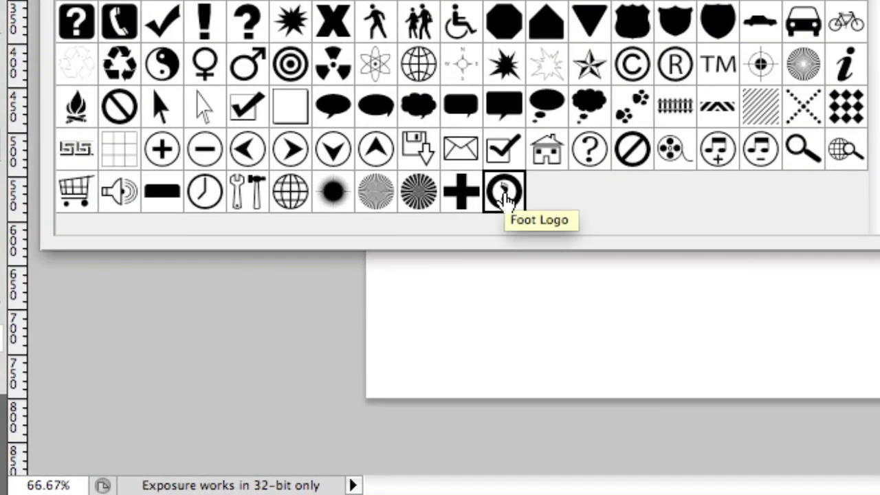
pyautogui.doubleClick(504, 197)
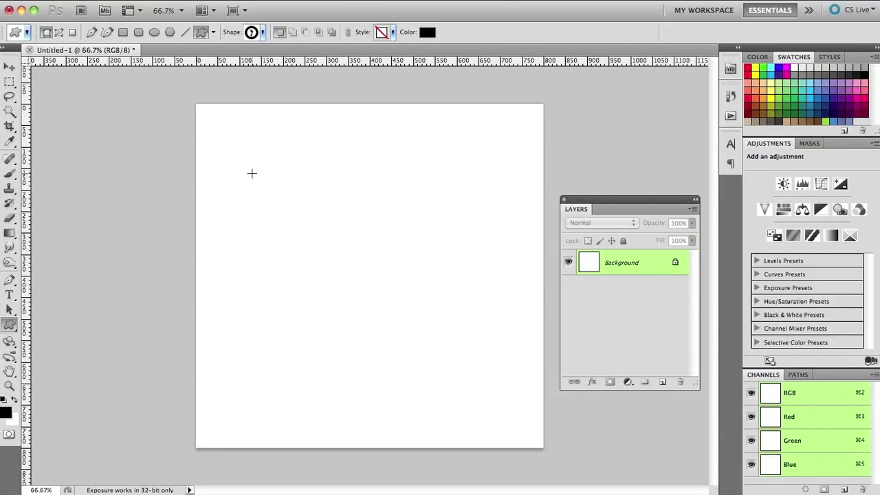
pyautogui.moveTo(251, 173); pyautogui.dragTo(576, 416)
pyautogui.press('super+z')
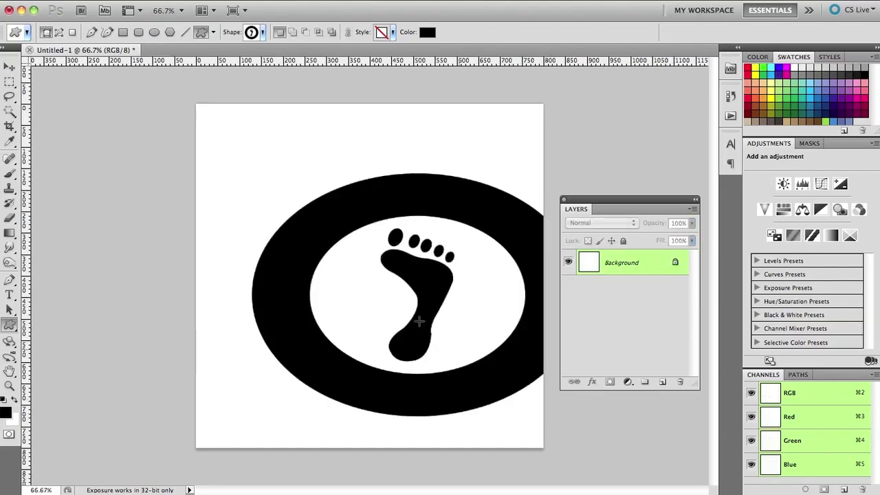
pyautogui.moveTo(227, 167); pyautogui.dragTo(543, 428)
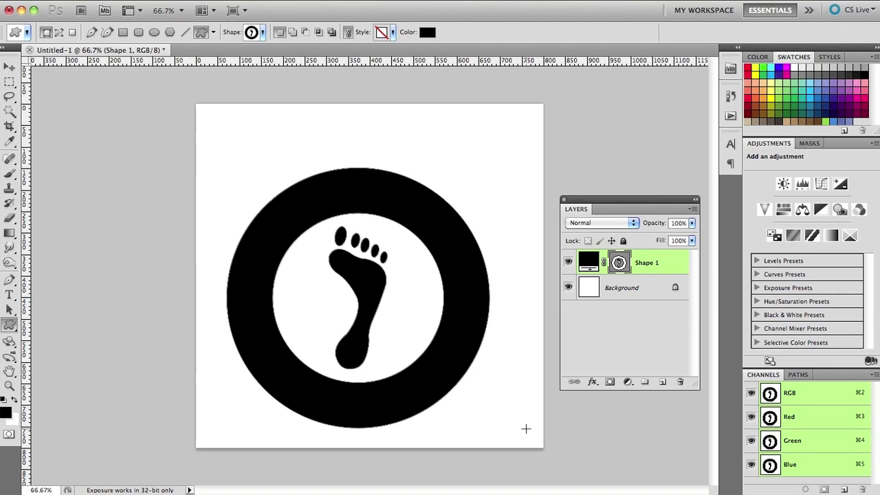